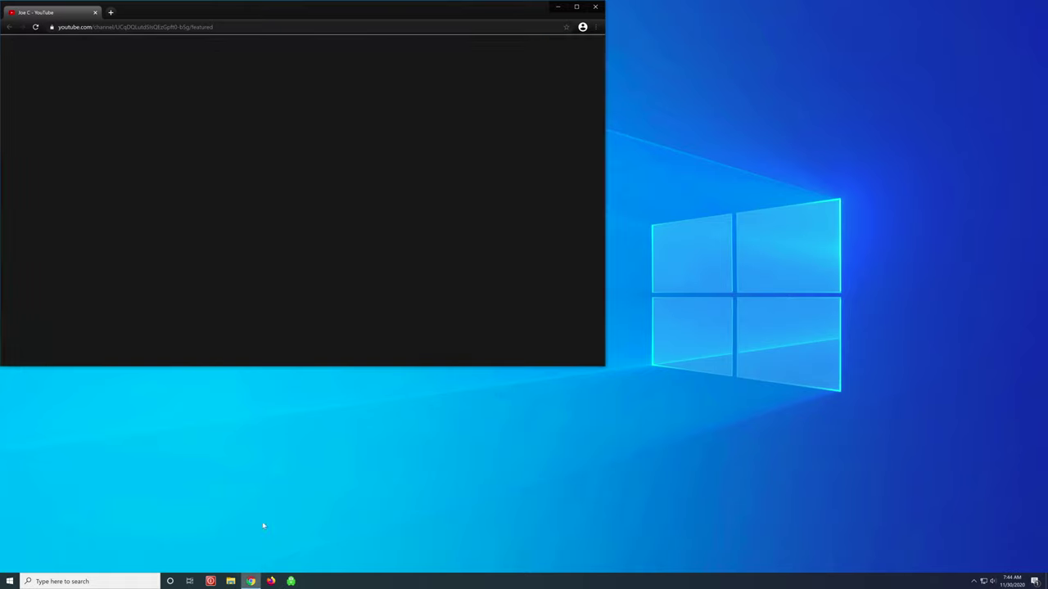
Step: Move the browser window with the YouTube channel page toward the middle of the desktop
drag(298, 10, 479, 63)
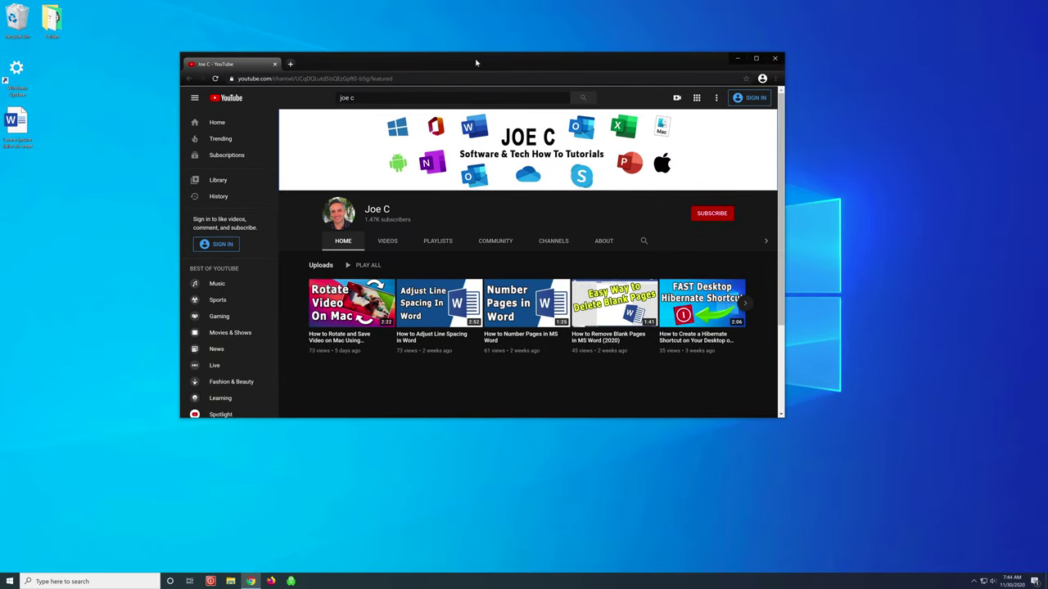
drag(478, 63, 519, 77)
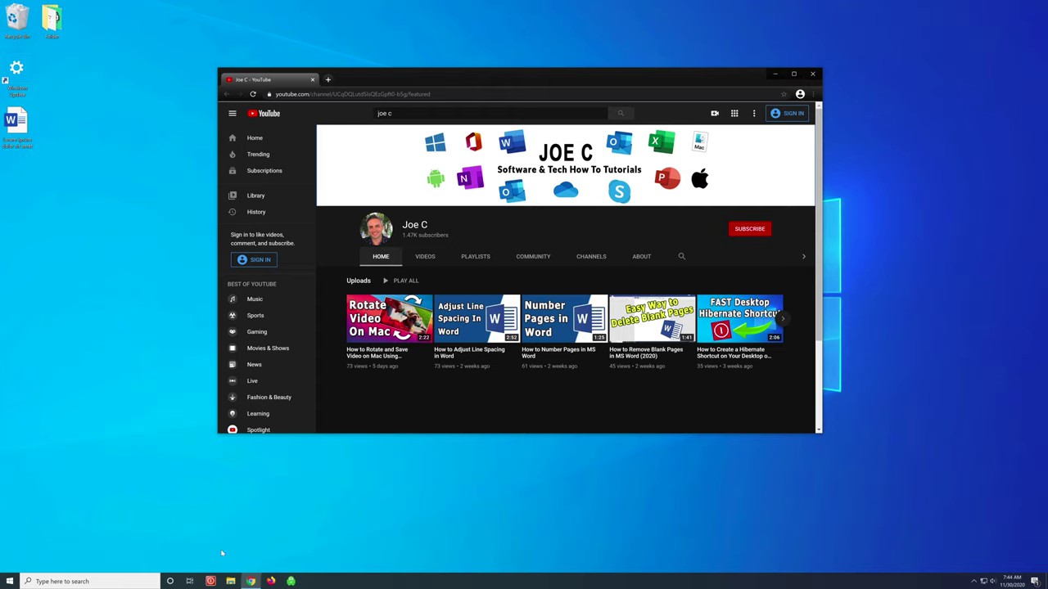
Step: Look at the saved screenshot in the Screenshots folder under Pictures in File Explorer, and return to the browser
click(232, 582)
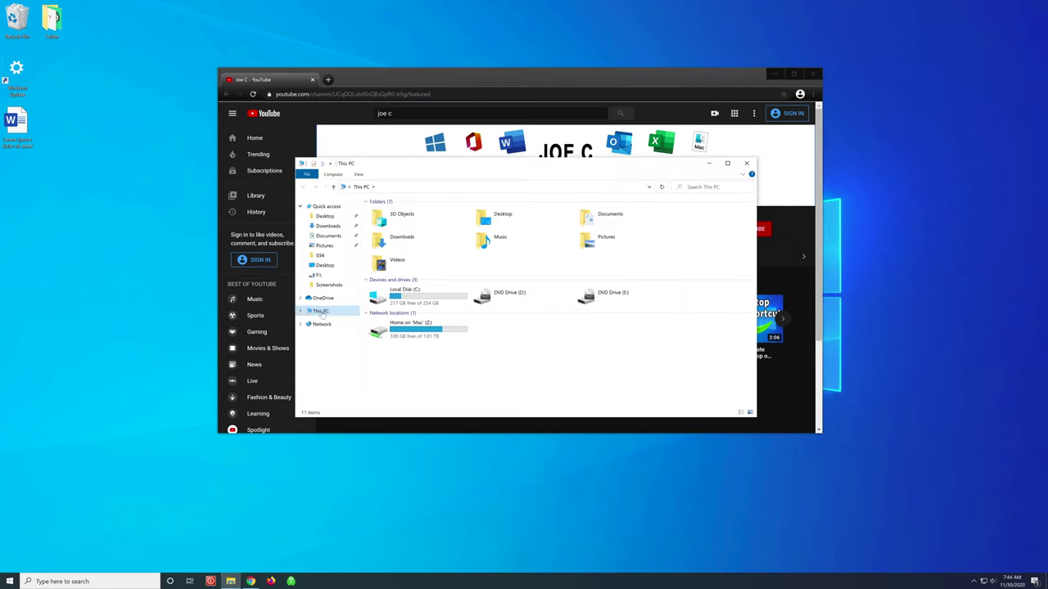
click(594, 245)
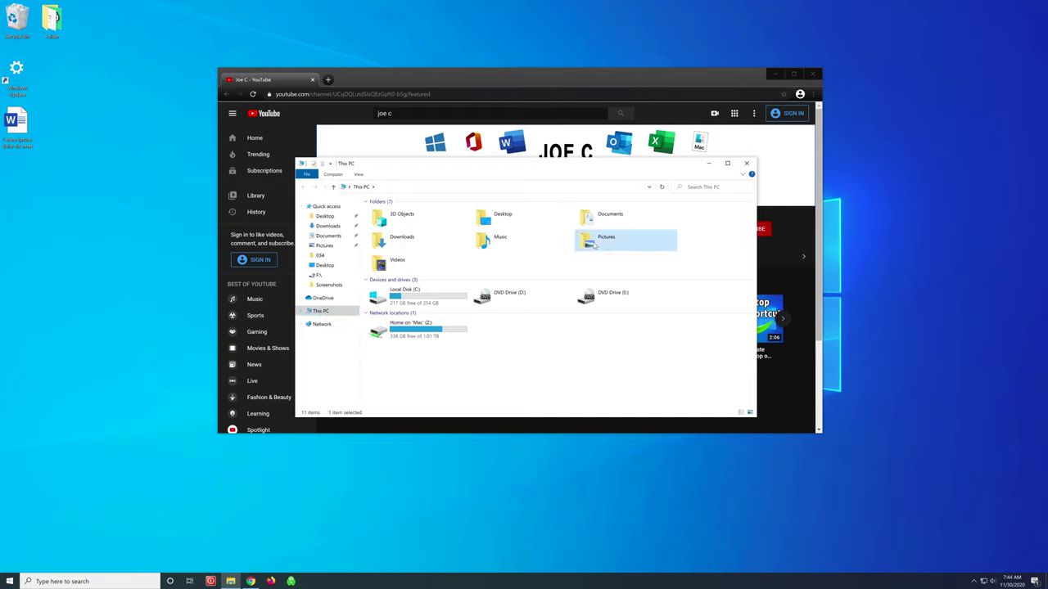
double_click(594, 244)
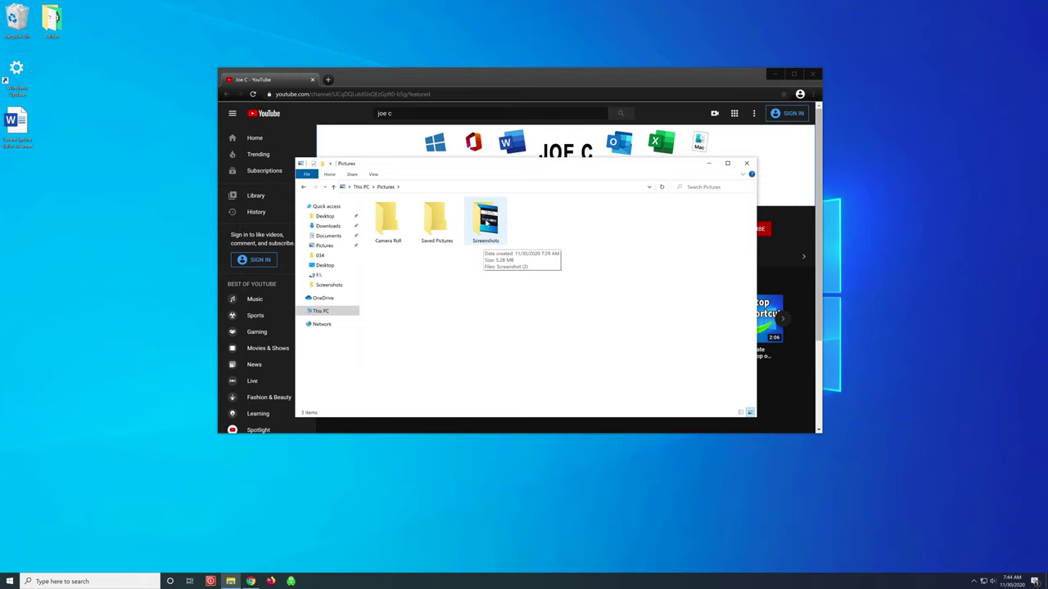
double_click(485, 220)
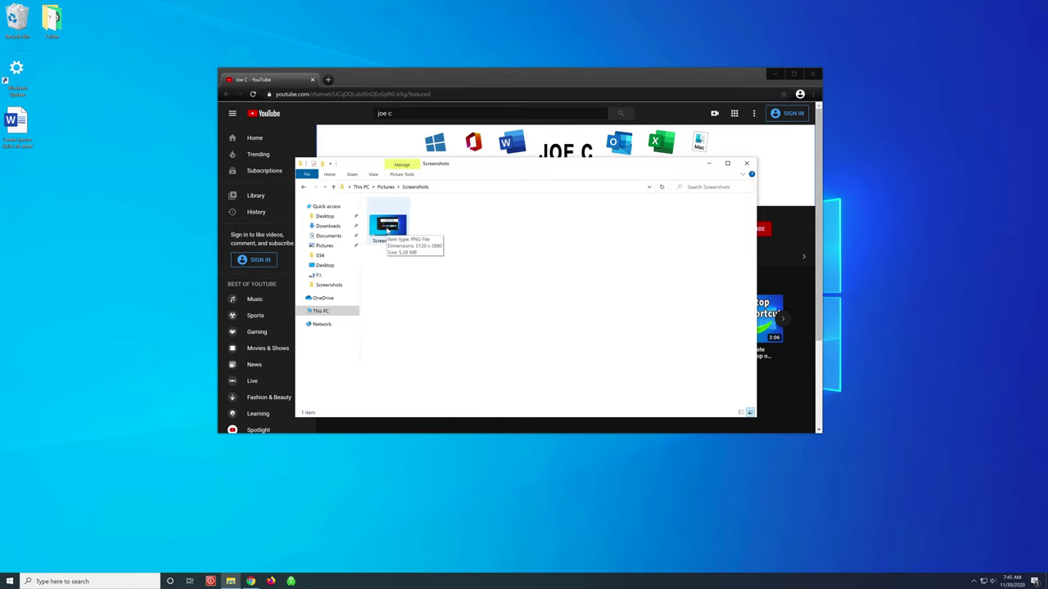
key(alt+Tab)
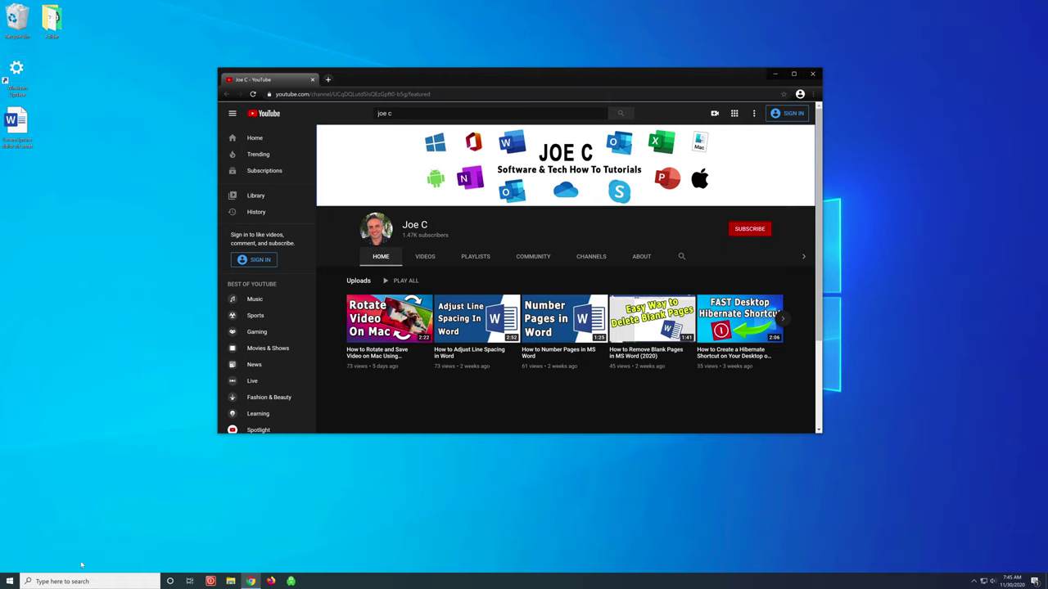
Step: Search for "snip", launch Snipping Tool, and capture a rectangular snip of the YouTube page from the search bar down past the uploads row
click(57, 581)
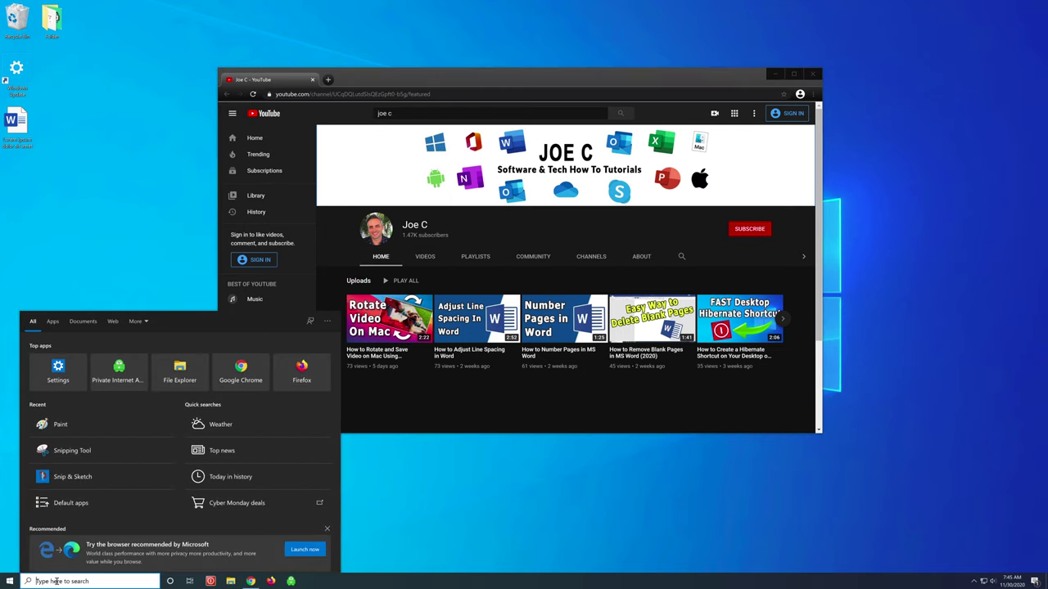
text(snip)
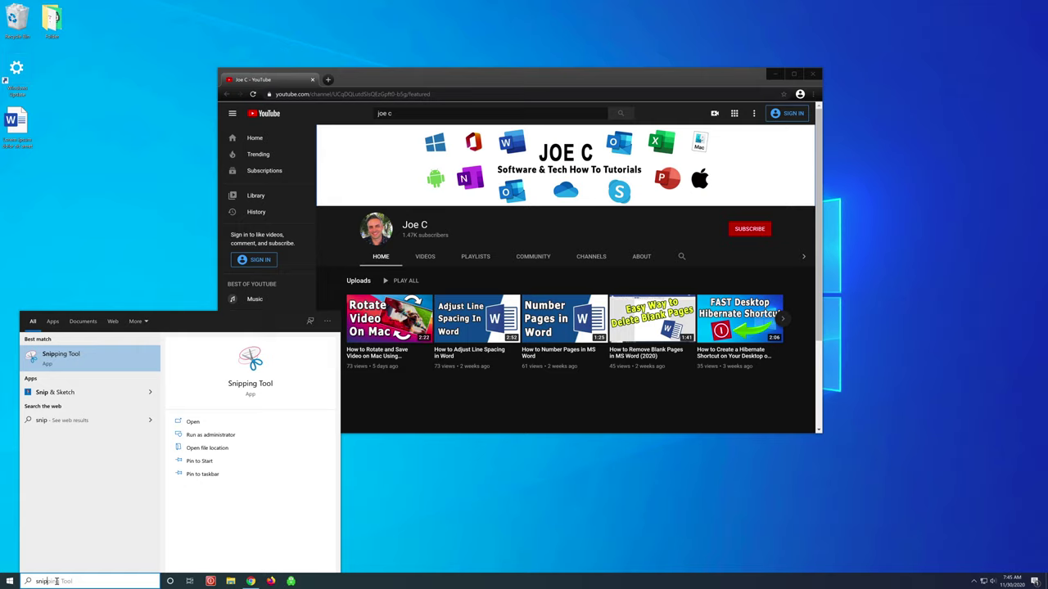
click(62, 357)
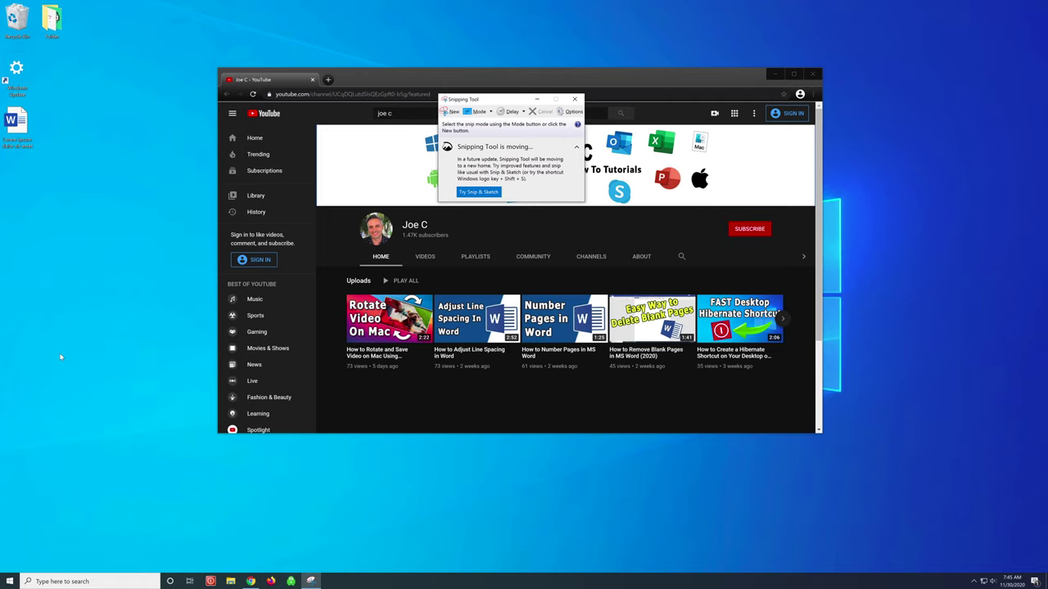
click(481, 113)
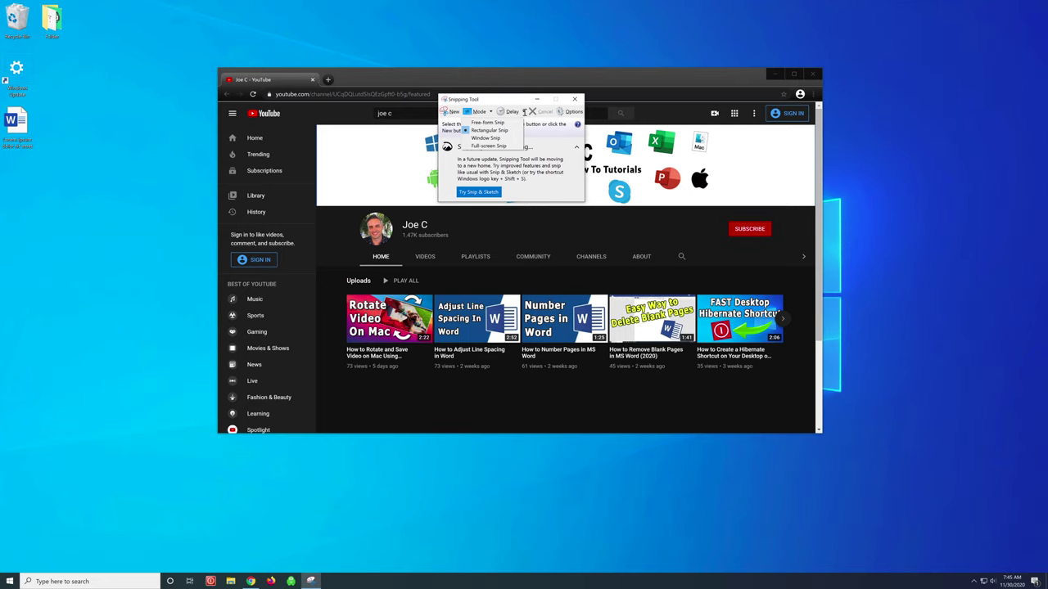
click(479, 130)
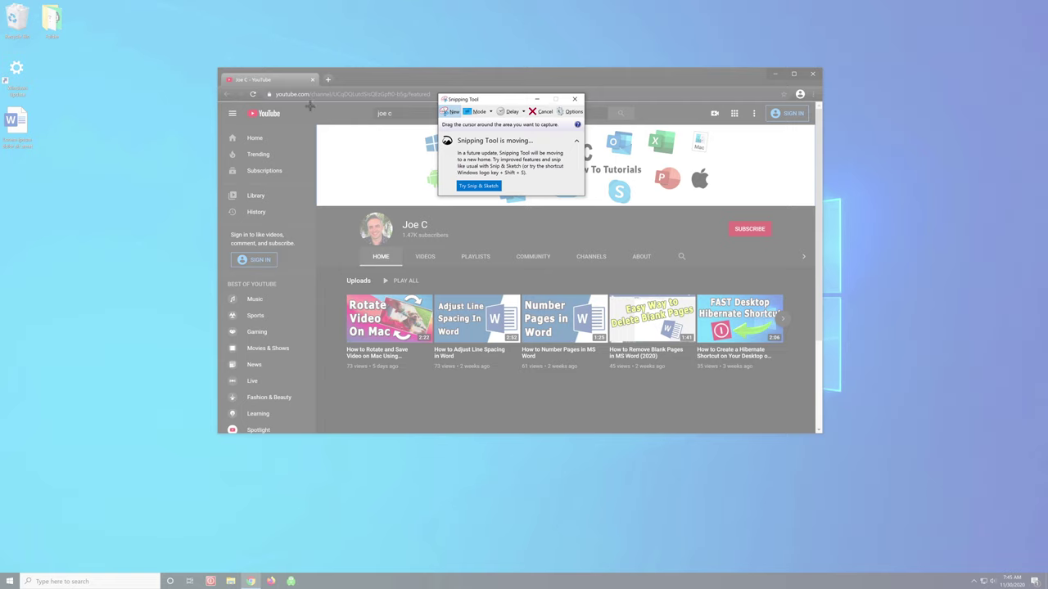
drag(309, 105, 813, 386)
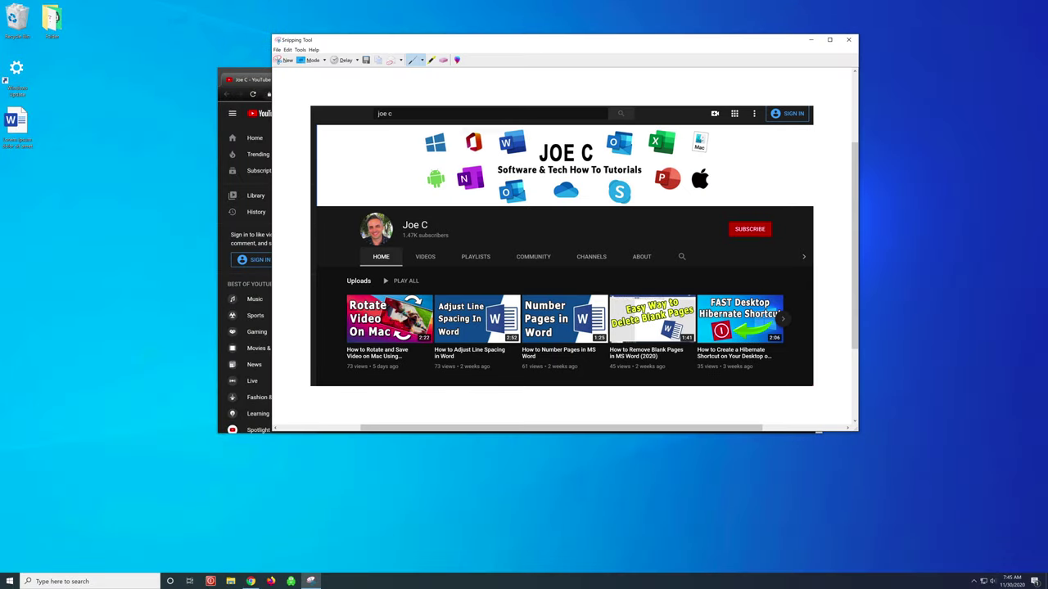
Step: Move the snip window slightly aside and circle the channel's profile picture and name with the red pen
drag(568, 42, 521, 49)
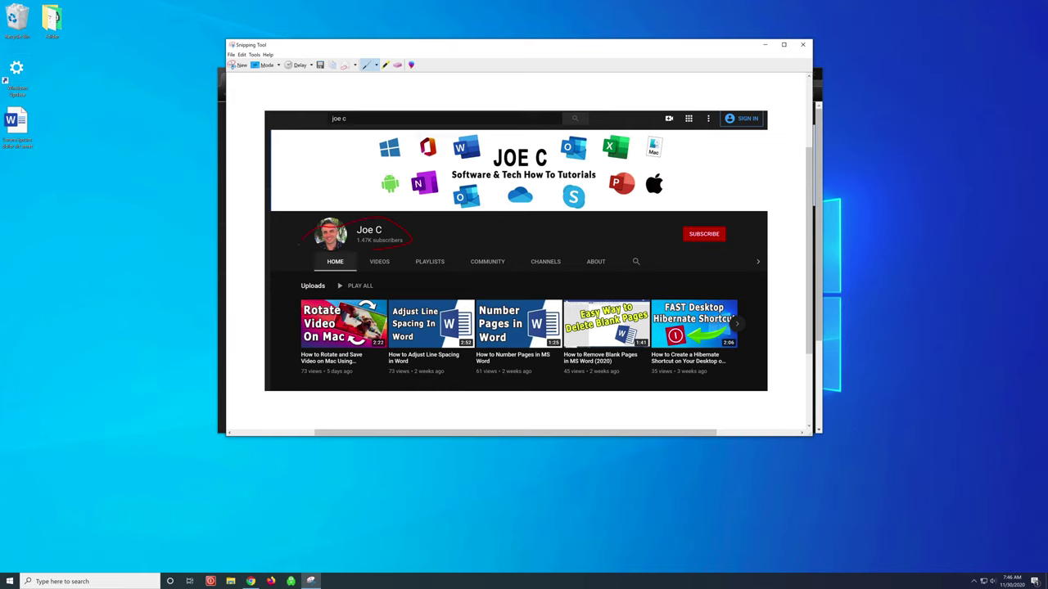
drag(401, 207, 325, 210)
click(231, 54)
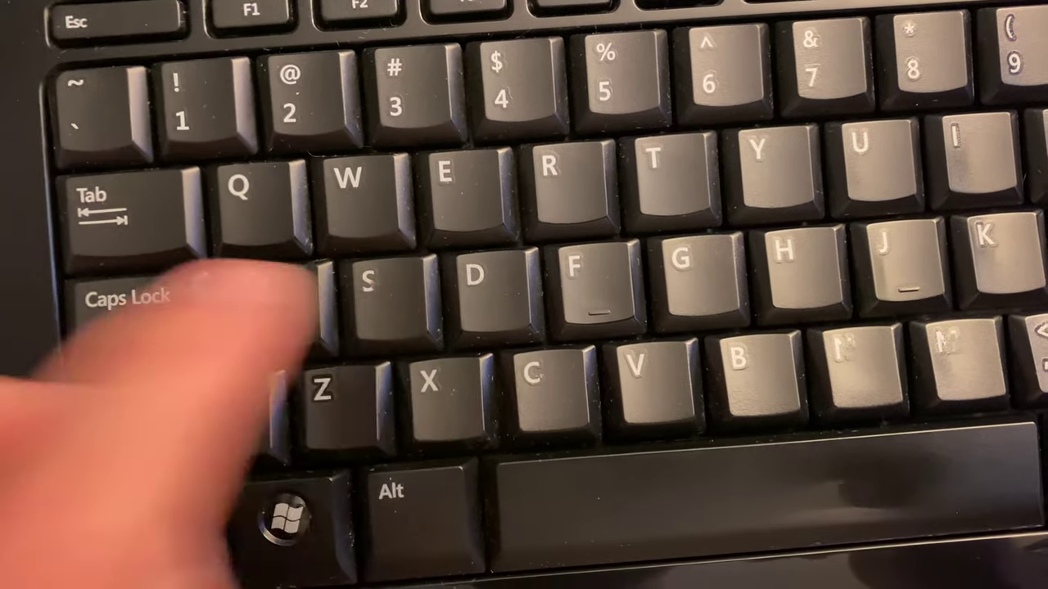
Step: Start a screen snip, try window mode on the browser, and capture a rectangular area around the channel's profile picture and subscriber count
key(super+shift+s)
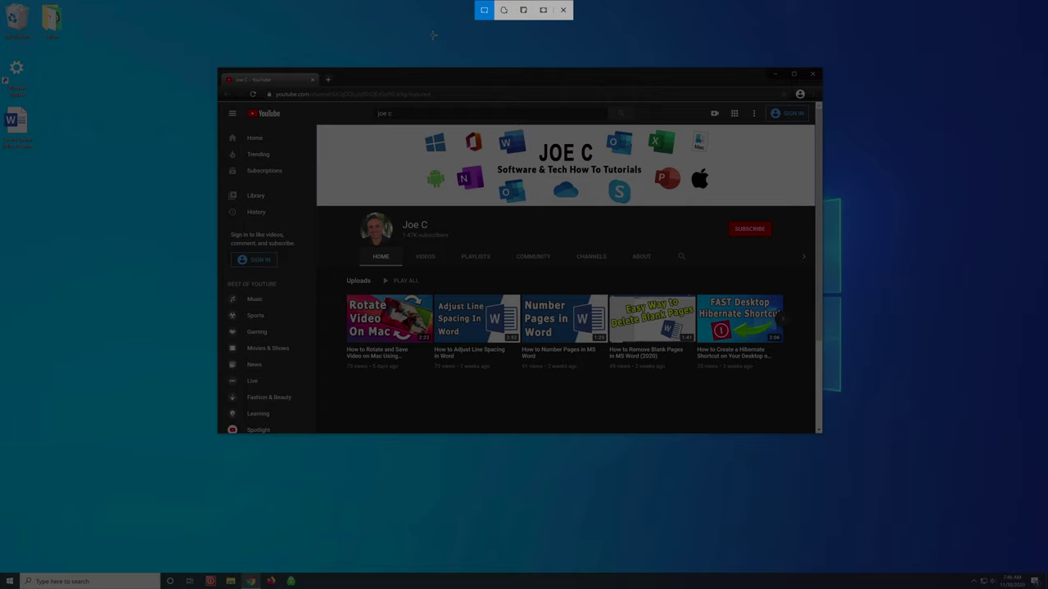
click(523, 10)
click(439, 60)
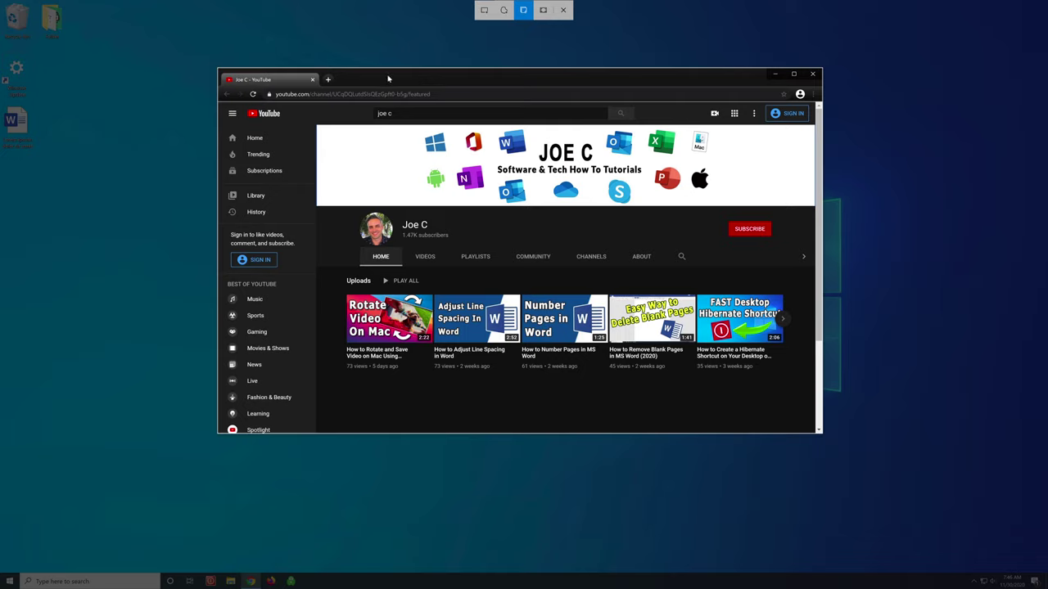
click(437, 82)
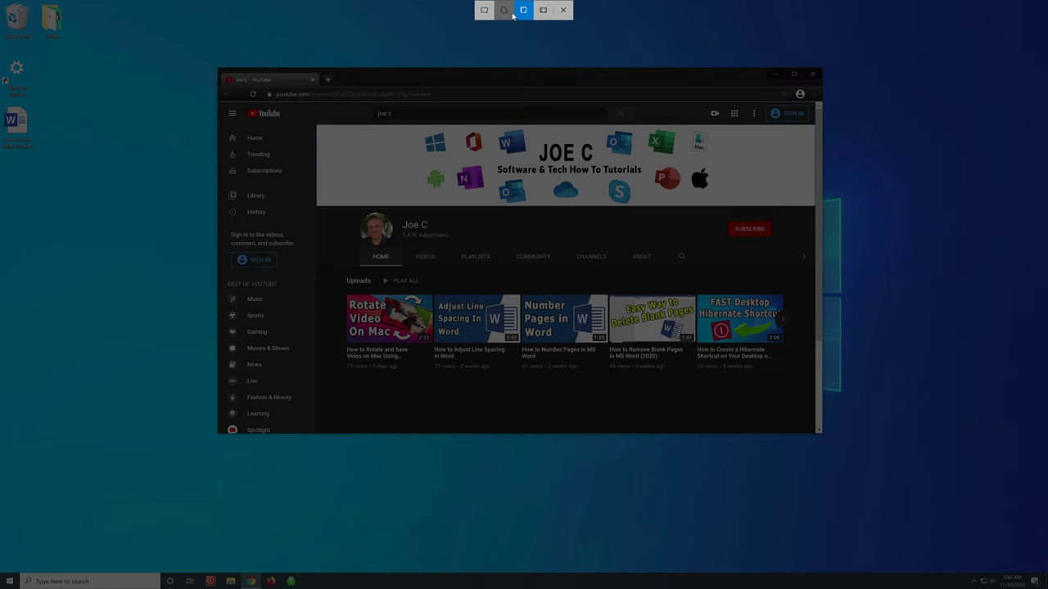
click(484, 11)
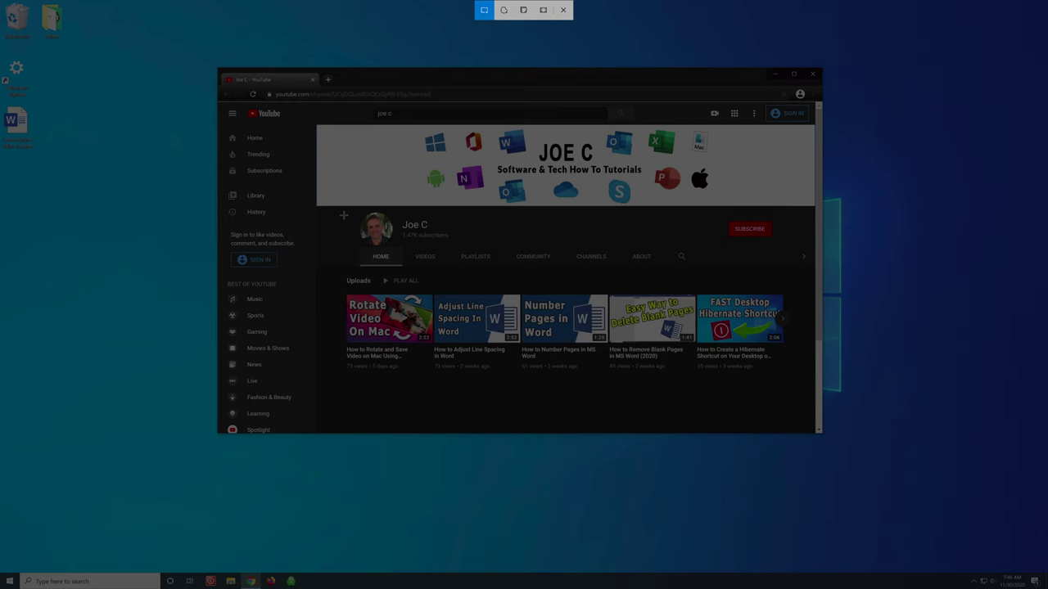
drag(345, 210, 456, 250)
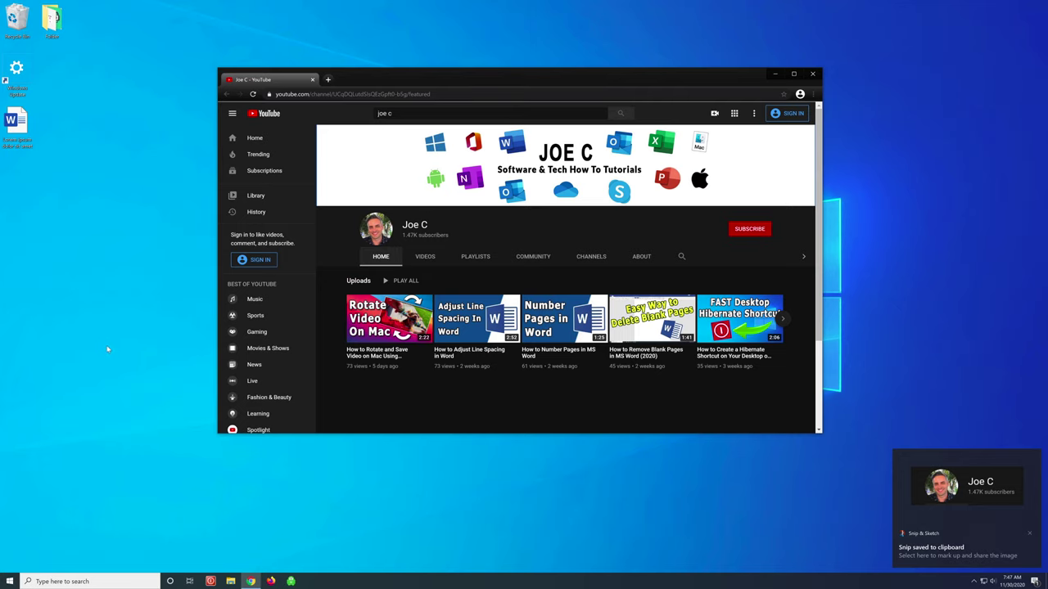
Step: Open Paint, paste the copied snip onto the blank canvas, and close the drawing without saving
click(62, 577)
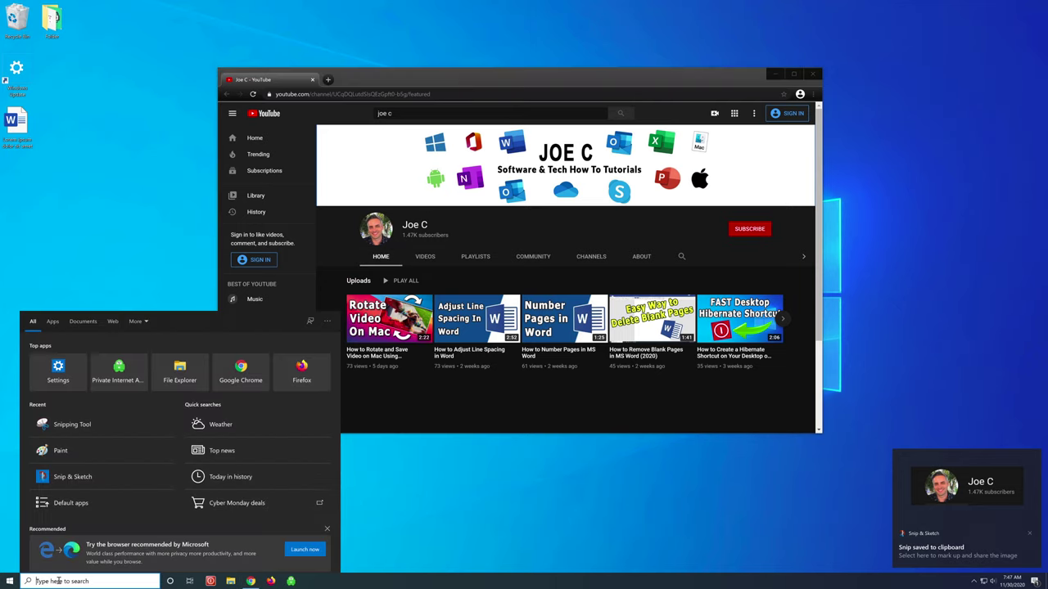
click(66, 451)
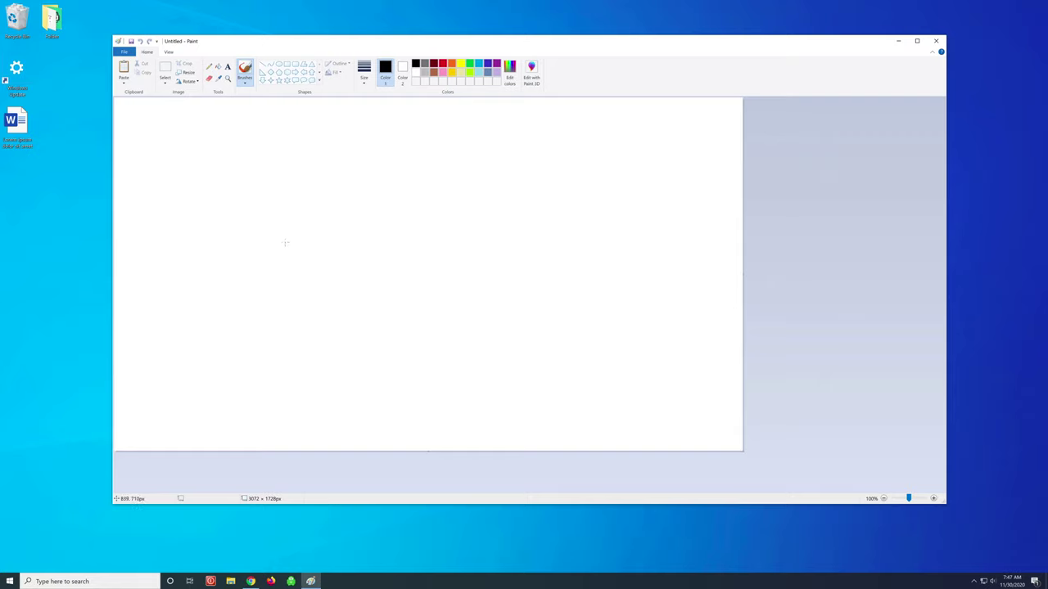
key(ctrl+a)
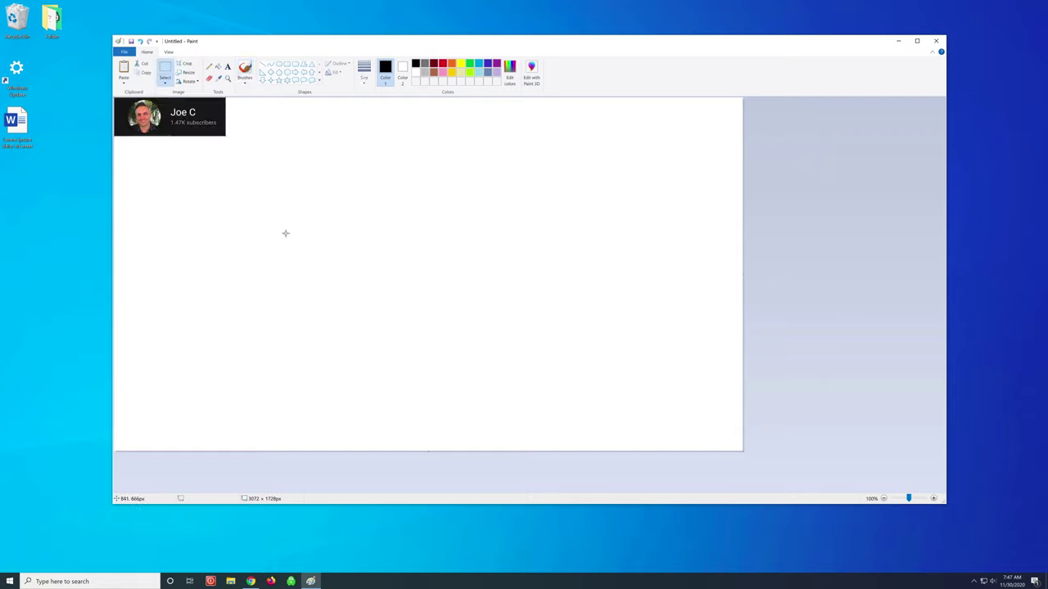
click(124, 82)
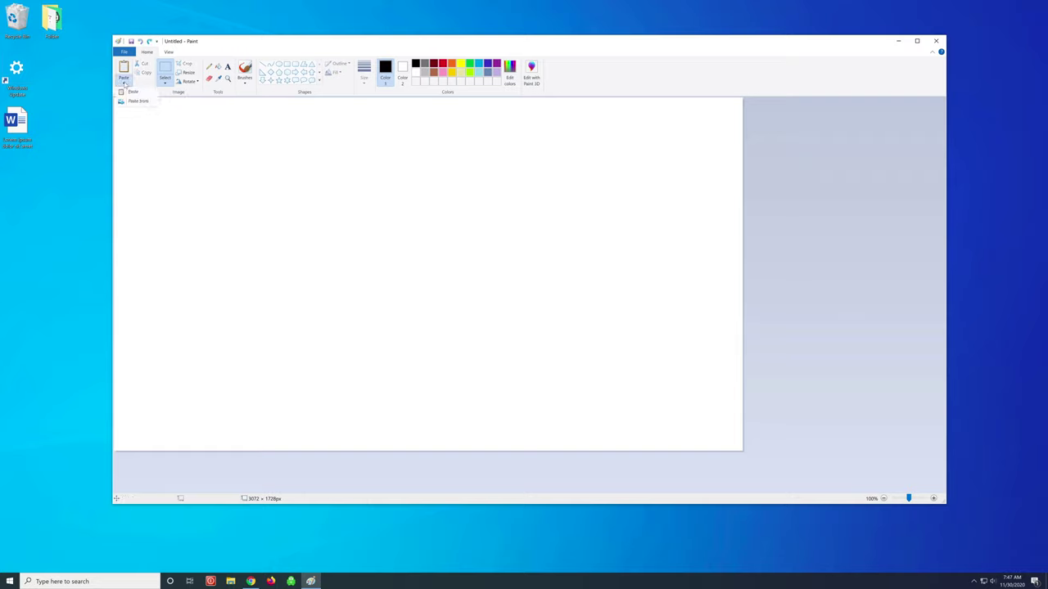
click(135, 95)
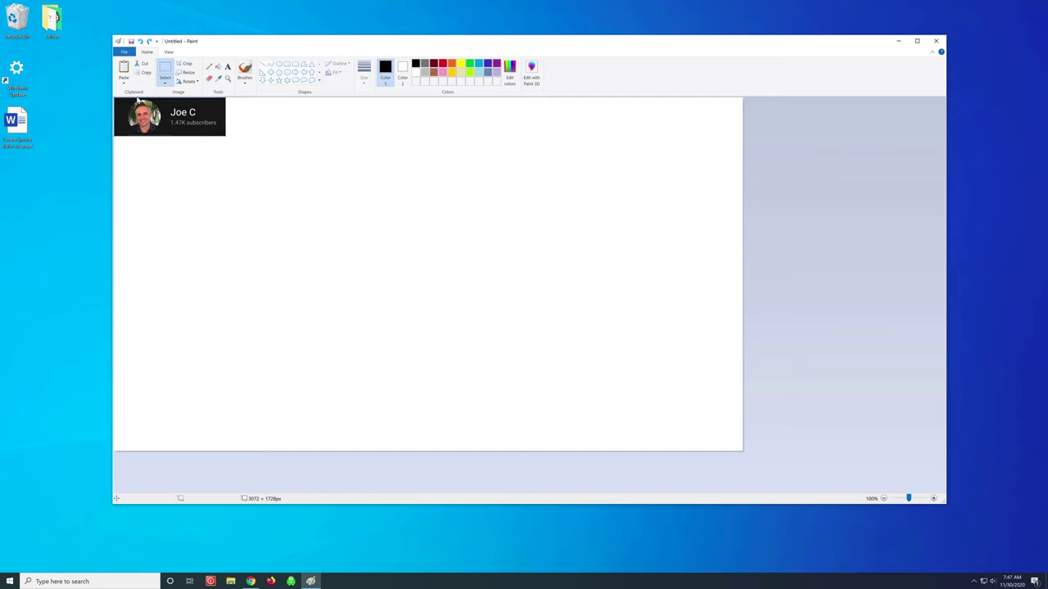
click(935, 41)
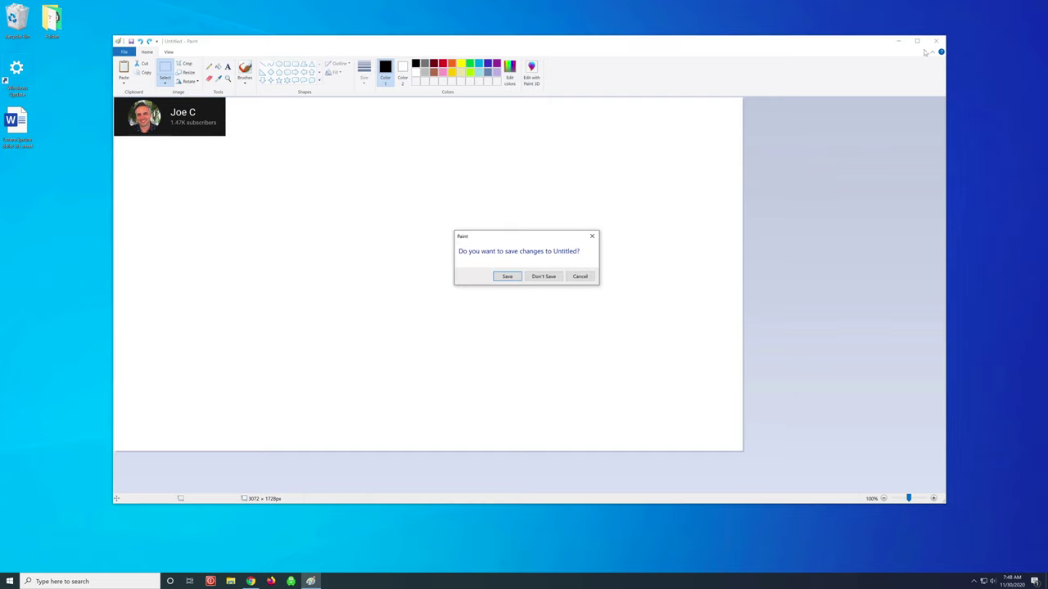
click(542, 277)
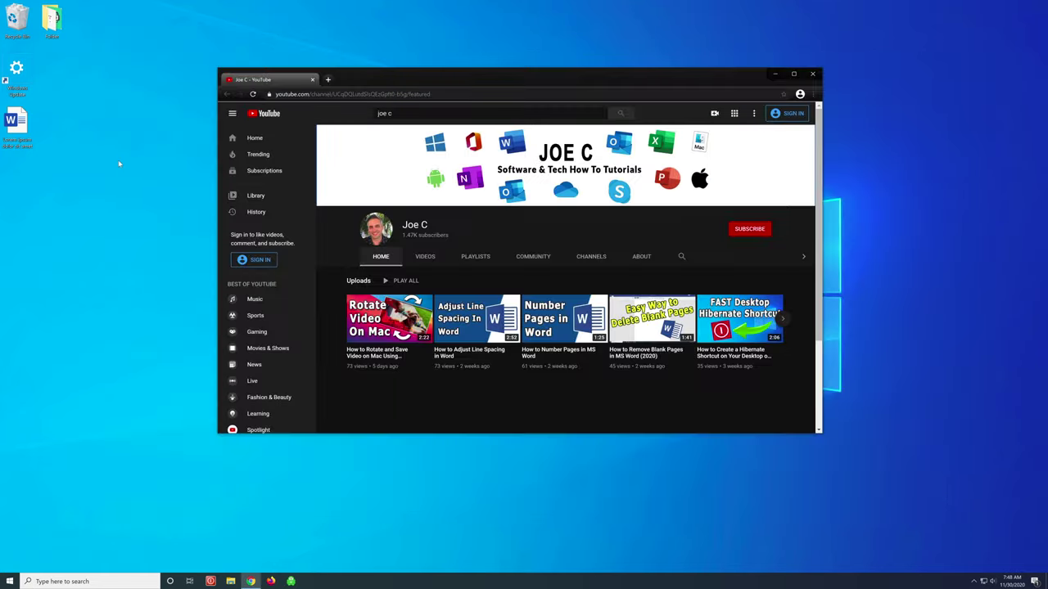
Step: Open the Lorem ipsum dolor sit amet document from the desktop in Word and paste the snip below the last paragraph
double_click(16, 123)
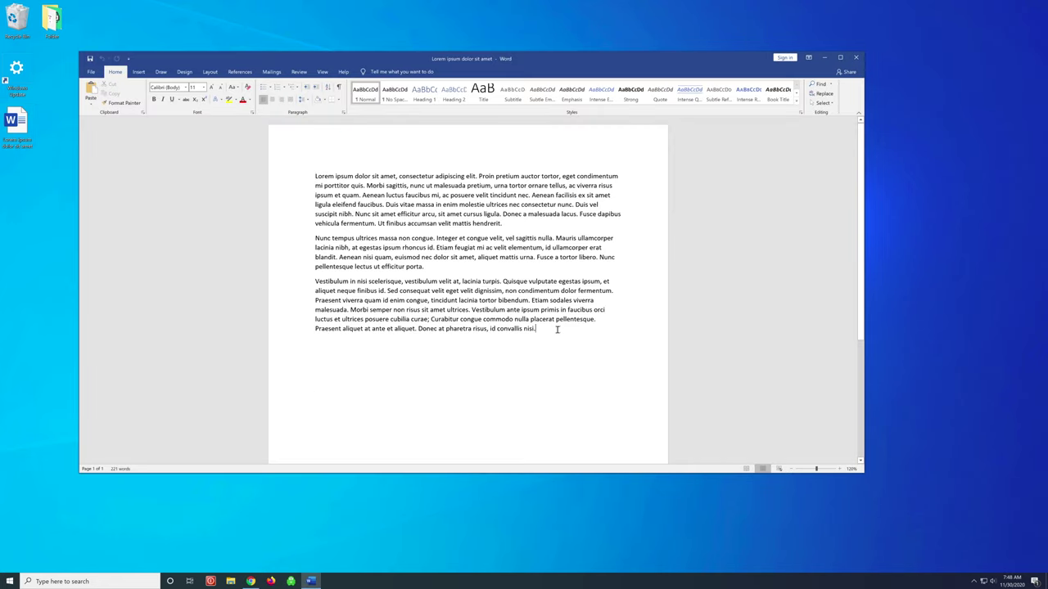
key(ctrl+End)
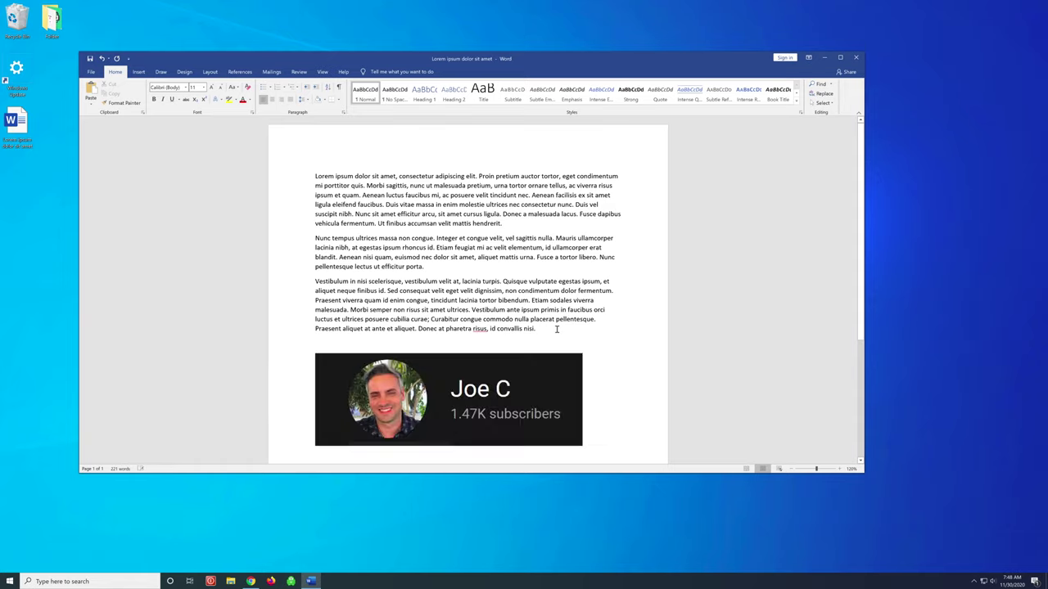
Step: Shrink the pasted snip proportionally to about half its size in the document
click(553, 371)
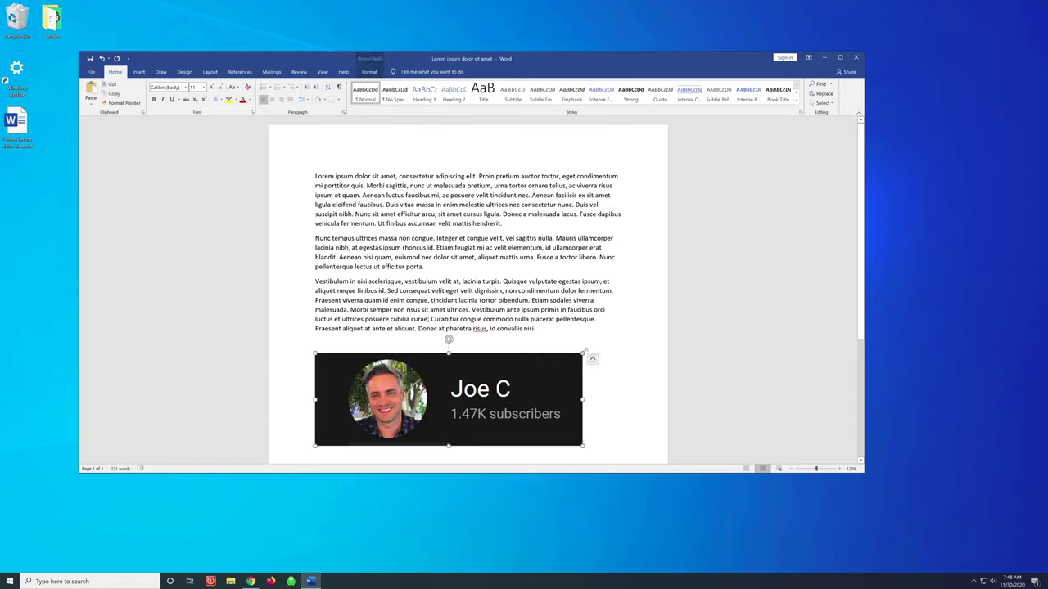
drag(582, 447, 456, 402)
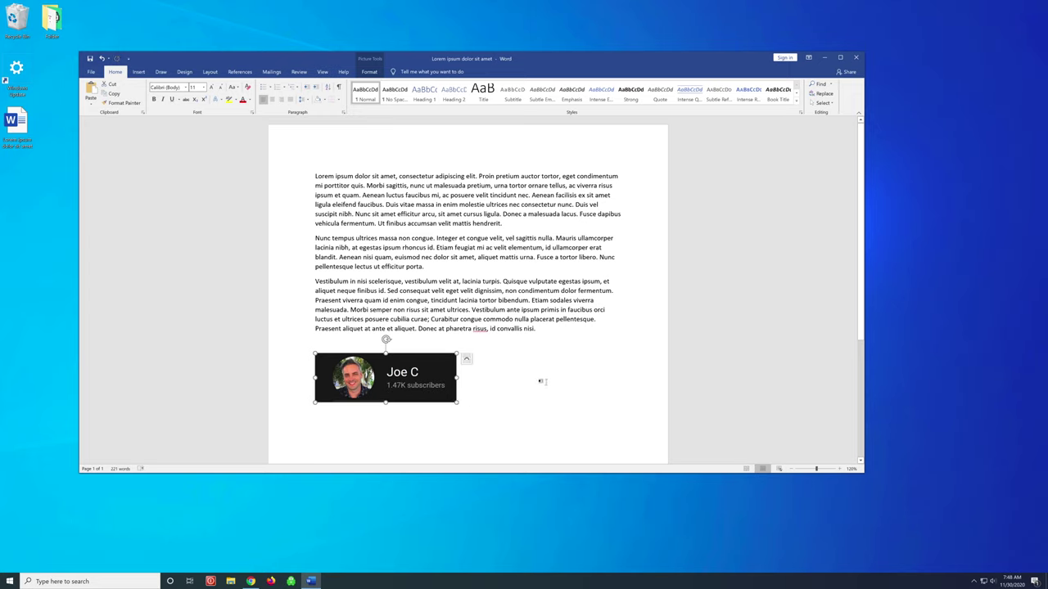